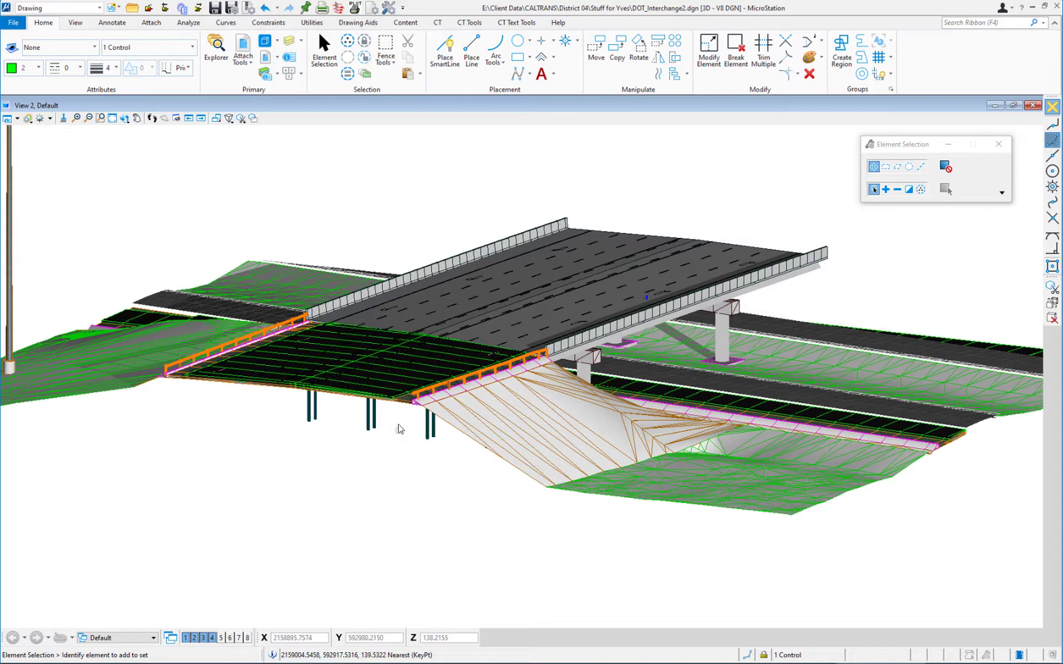
Zoom in, rotate the view under the deck, and select the fill-slope mesh beside the abutment.
scroll(399, 425, "up", 3)
scroll(401, 418, "up", 2)
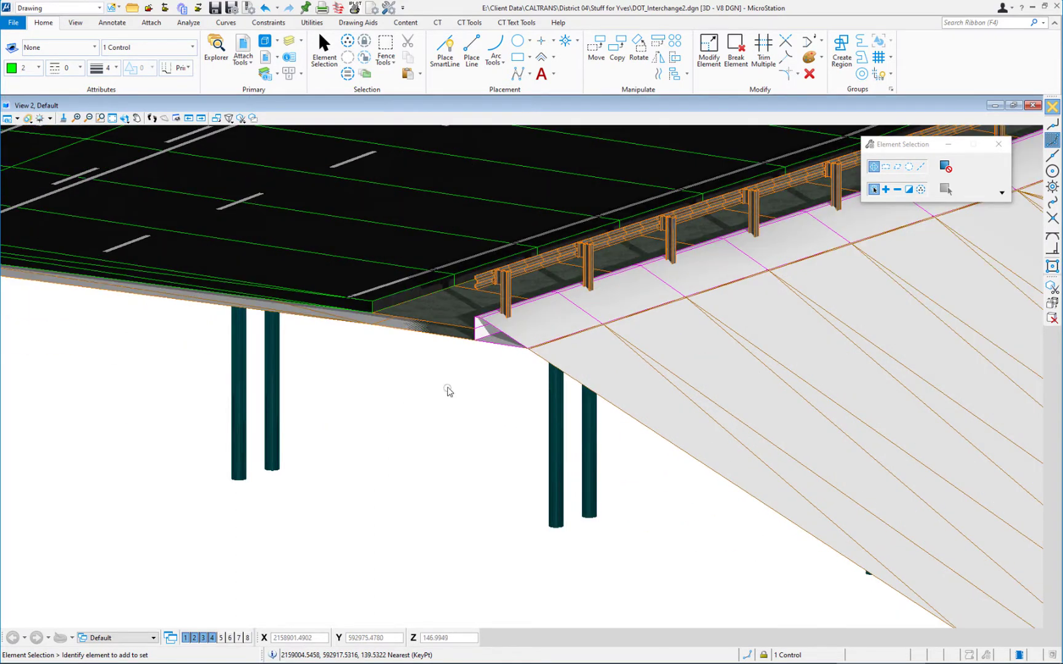
right_click(415, 455)
key("Escape")
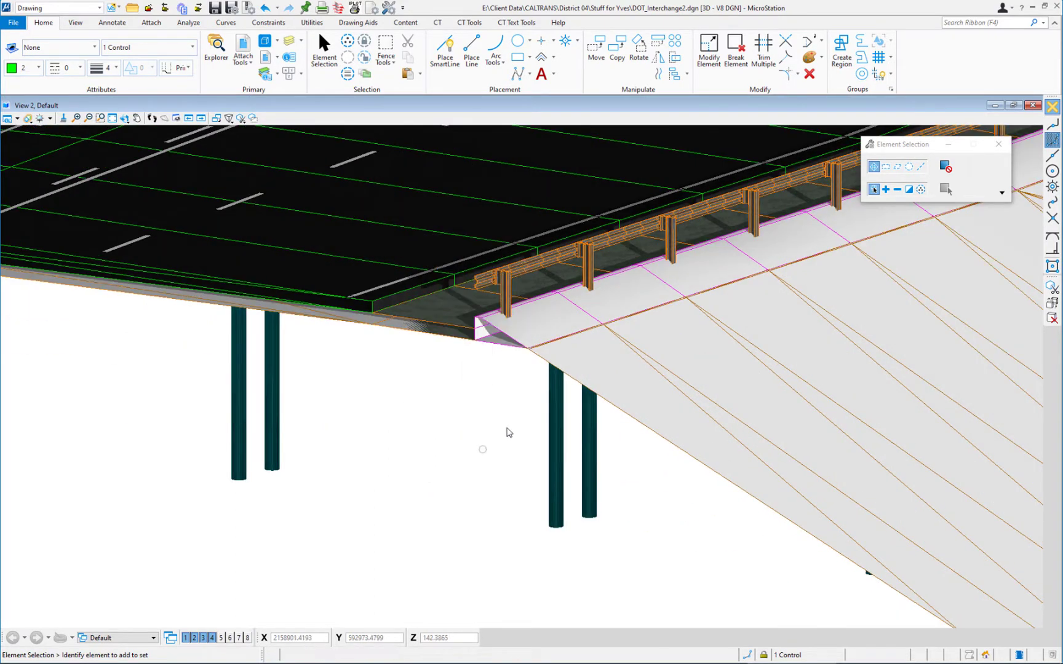
middle_click_drag(534, 406, 489, 417, "shift")
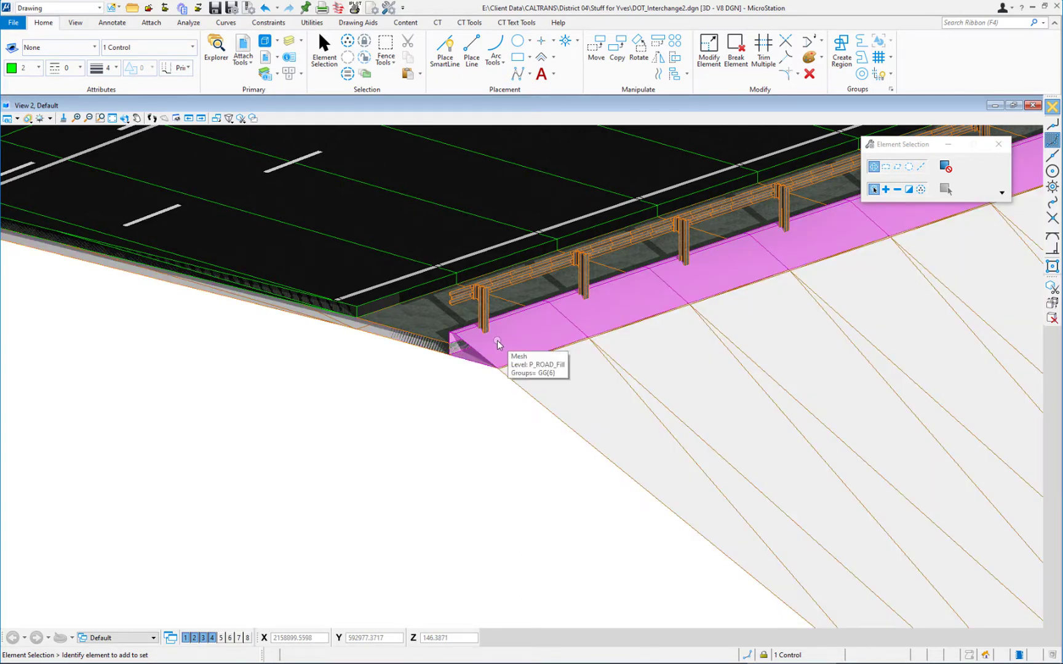
left_click(498, 343)
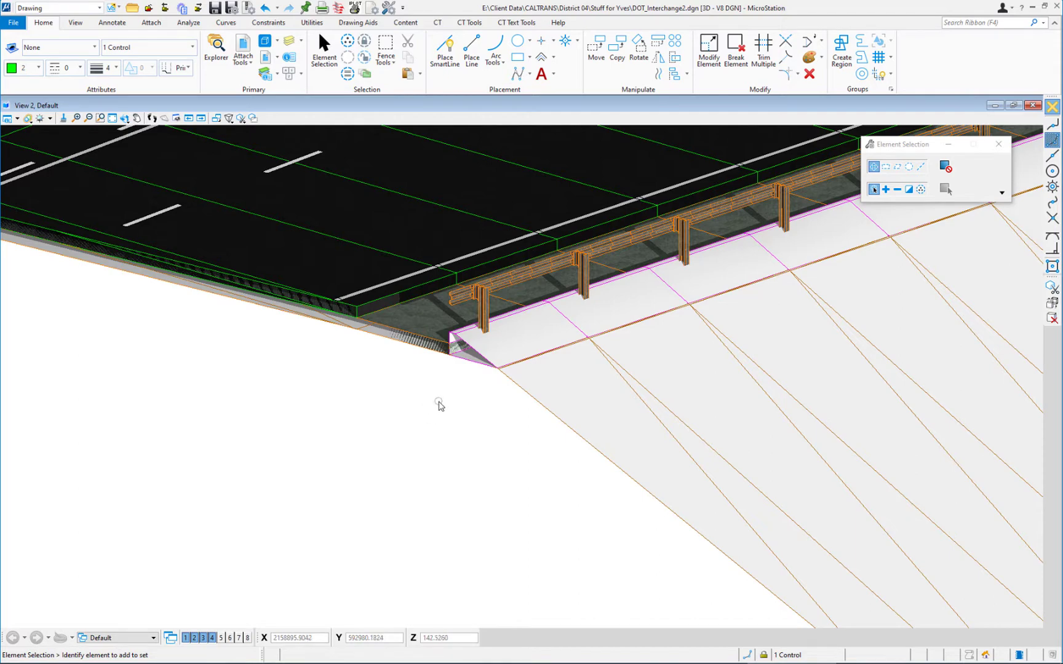
Export the interchange model to LumenRT Pro using the 'lum' ribbon search.
scroll(440, 404, "down", 5)
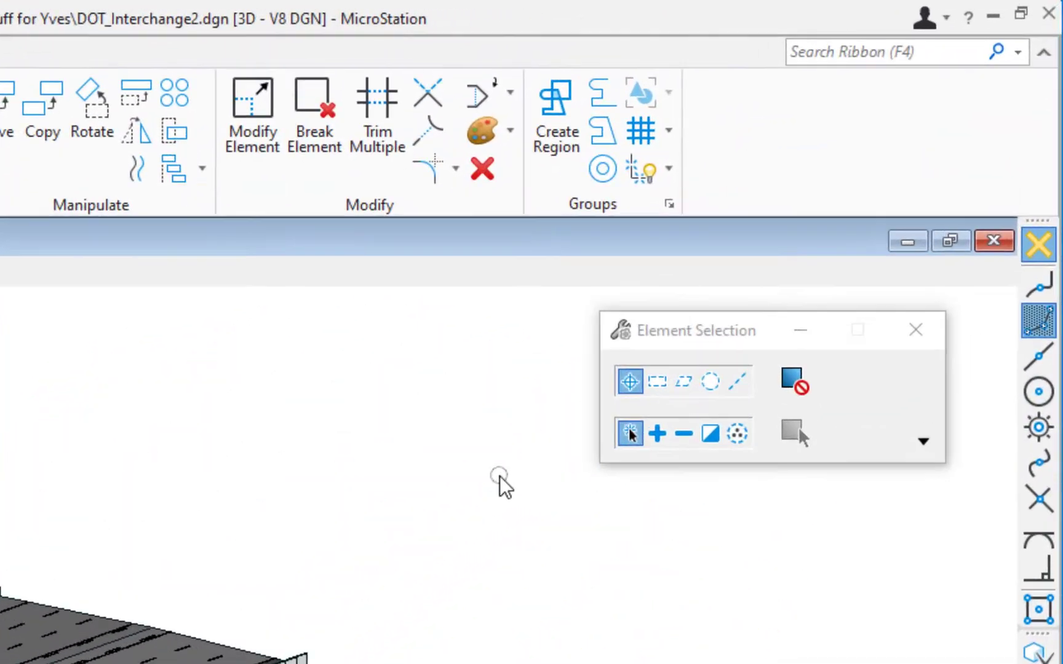
left_click(824, 47)
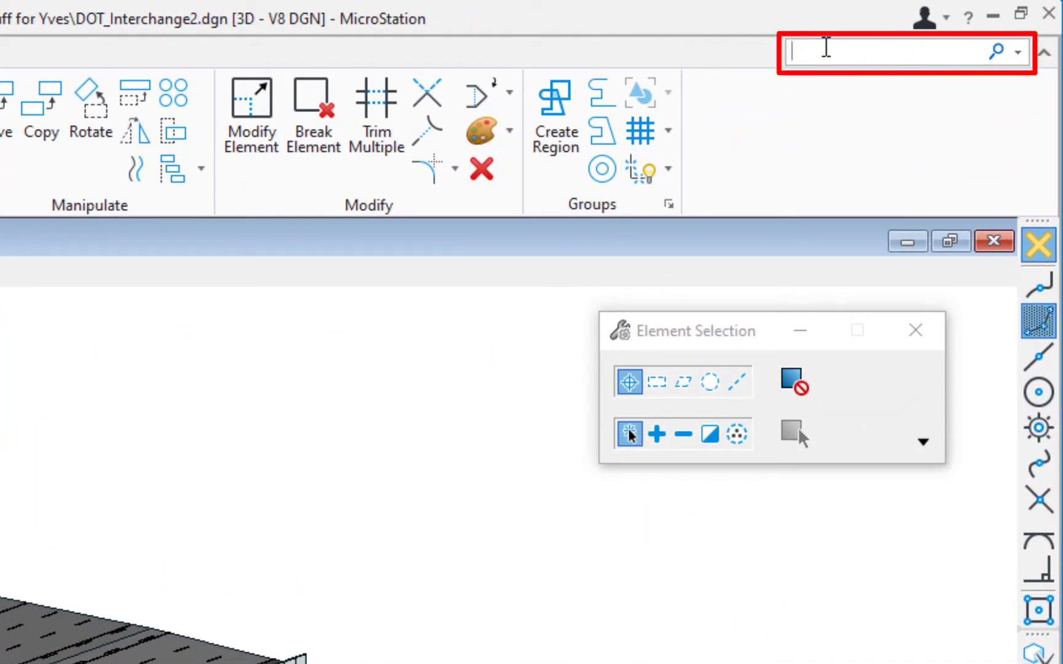
type("lu")
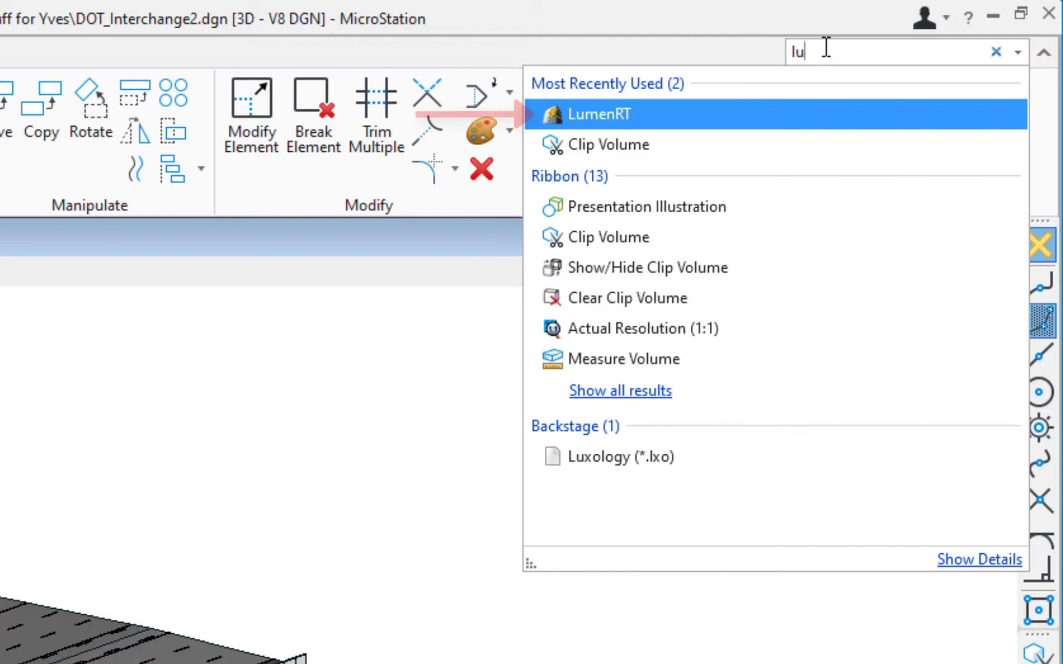
type("m")
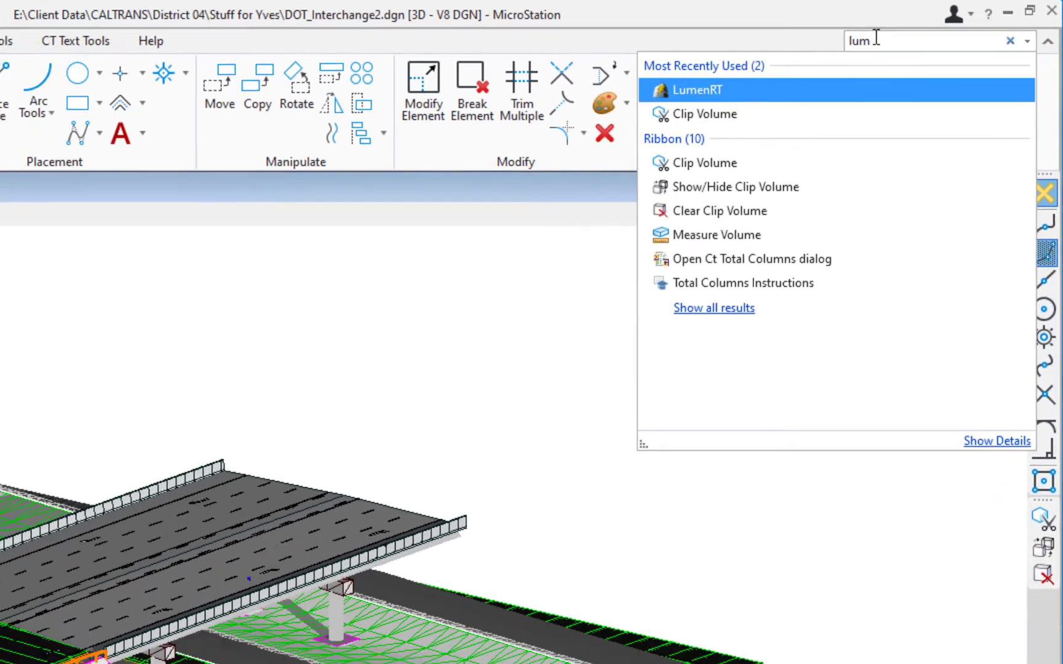
key("Return")
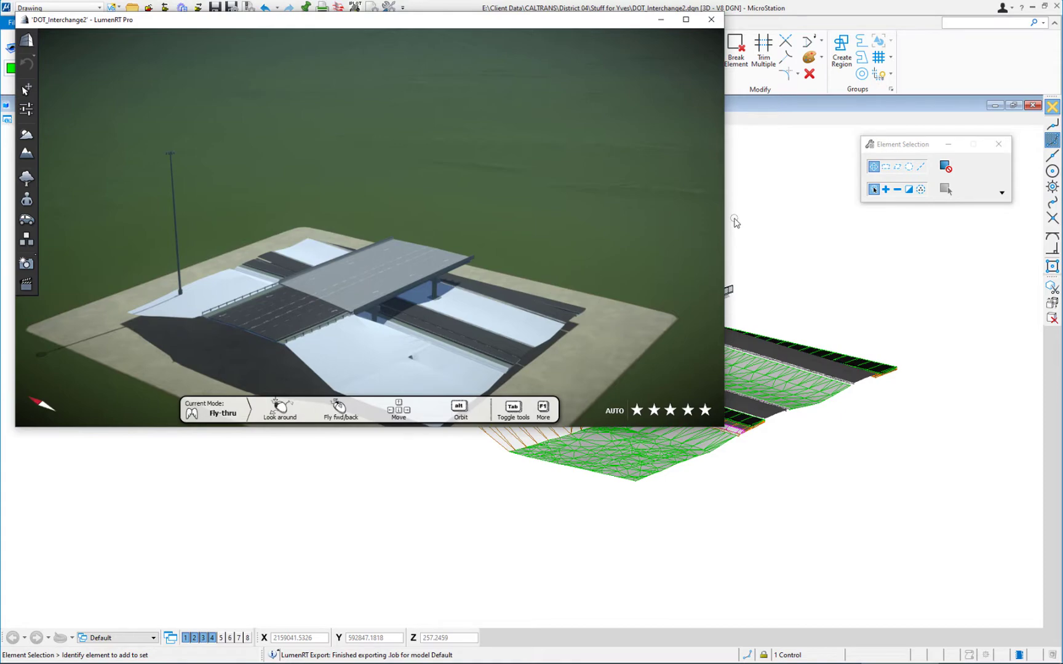
Maximize LumenRT, fly close to the bridge and its white slope, and activate object selection.
left_click(686, 20)
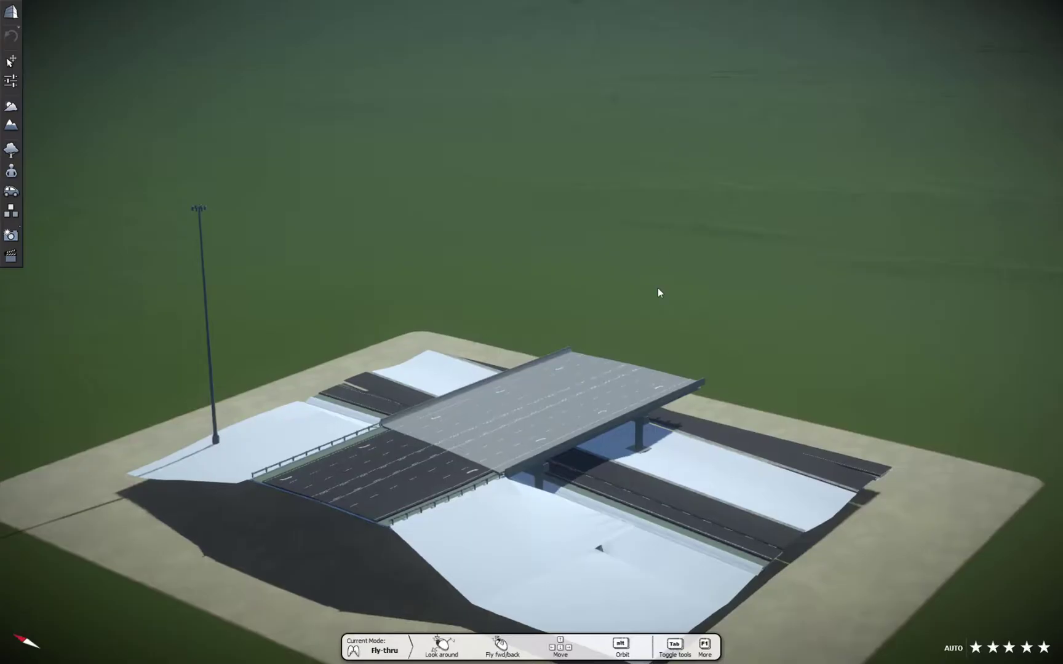
scroll(374, 572, "up", 3)
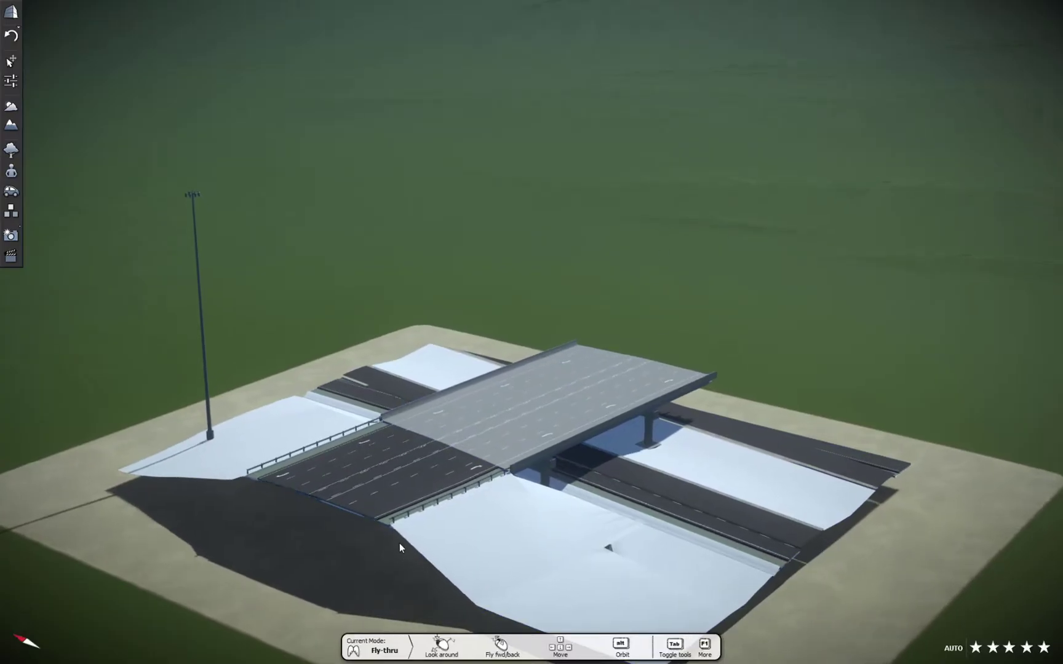
scroll(397, 550, "up", 5)
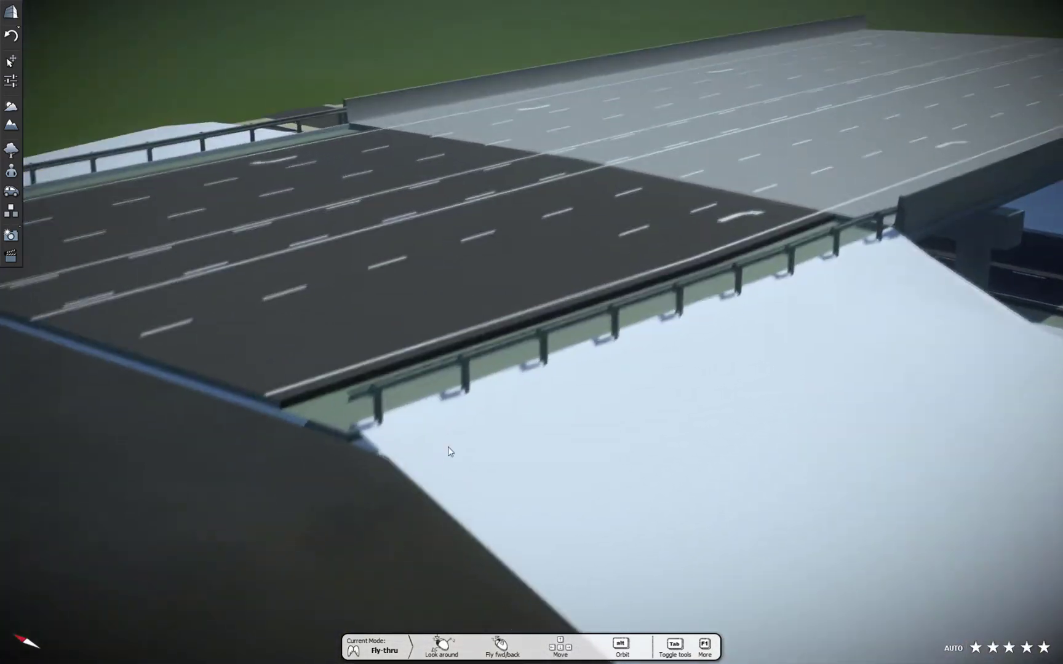
key("alt")
left_click_drag(530, 331, 531, 331, "alt")
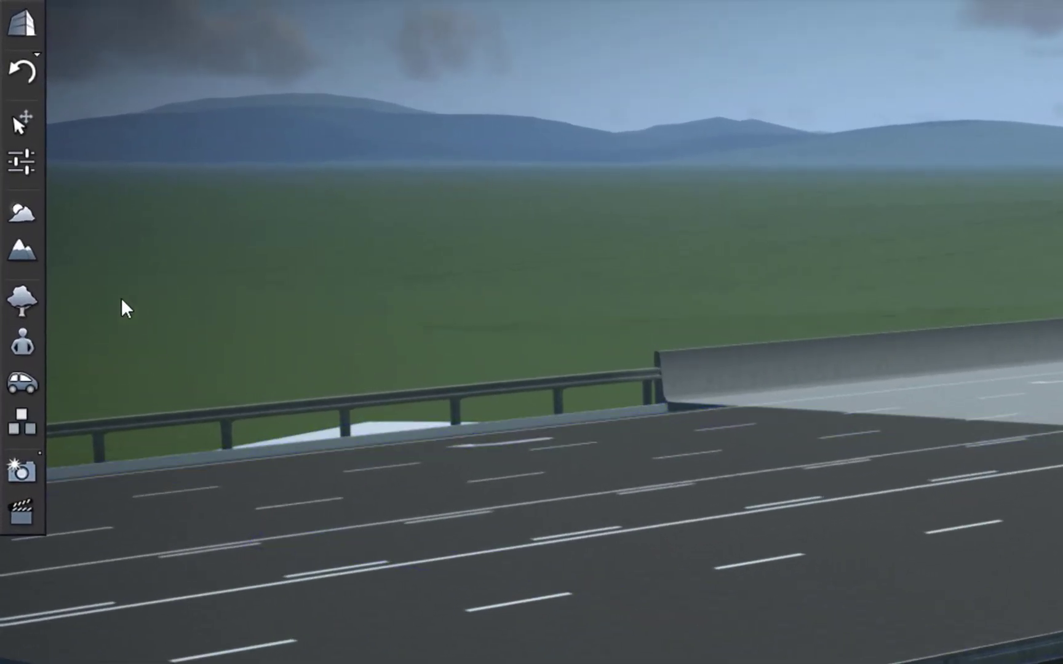
left_click(19, 109)
left_click(24, 123)
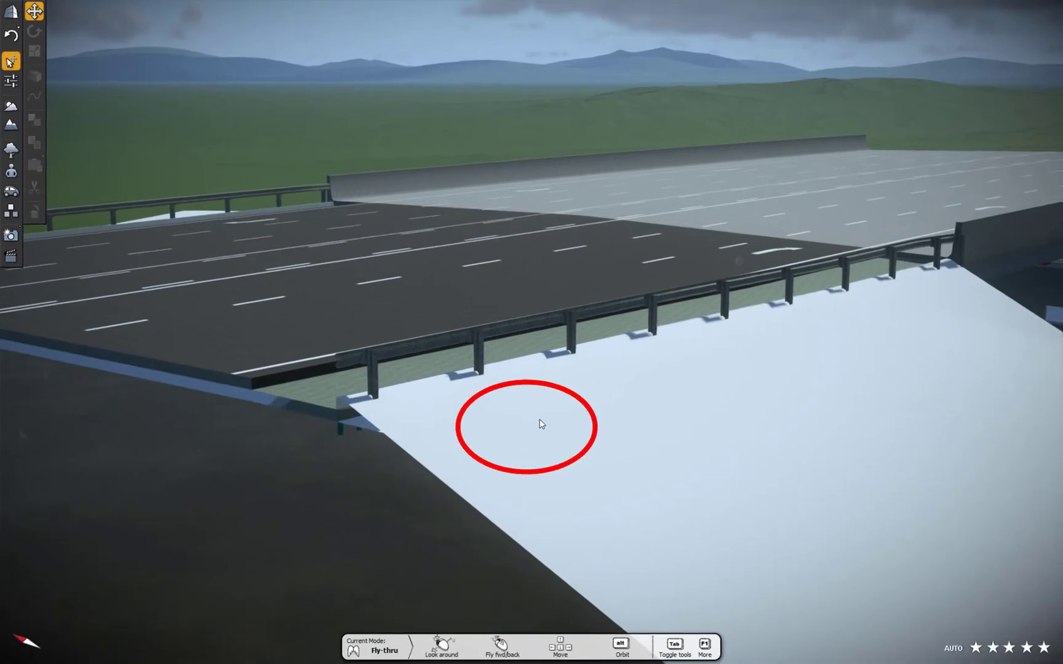
Apply the Grass Tahoe material from the library to the white fill slope.
left_click(540, 424)
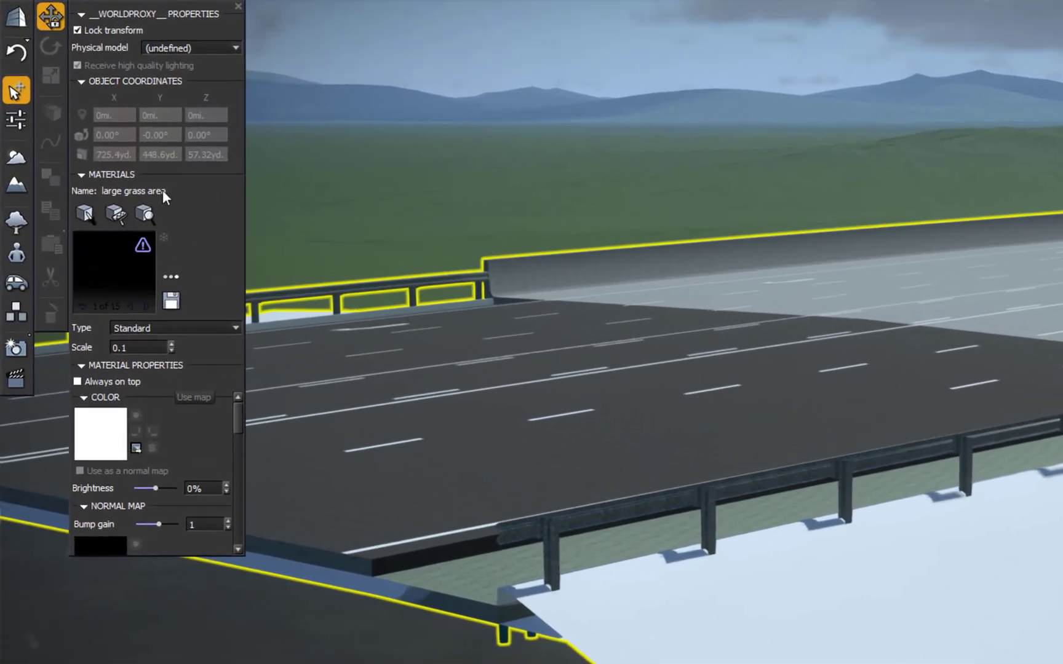
left_click(168, 282)
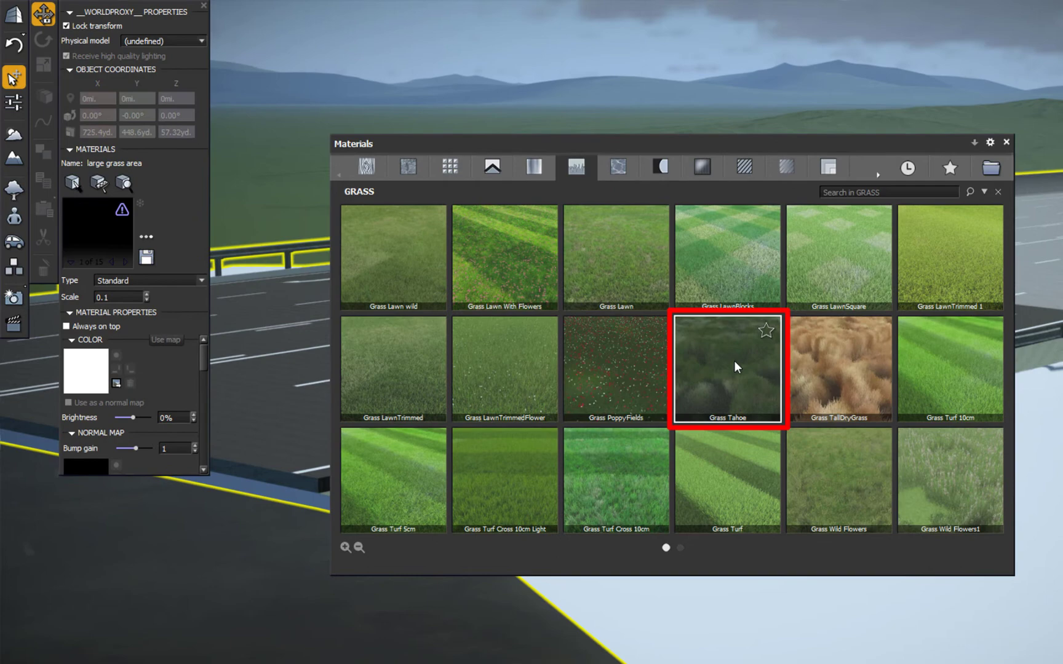
double_click(734, 361)
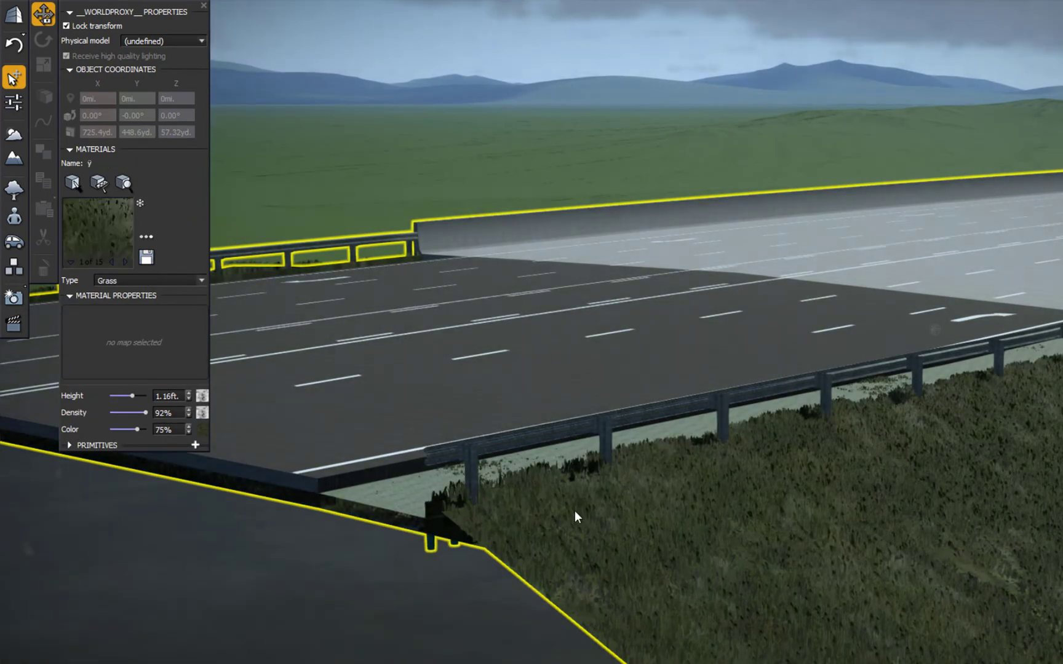
right_click_drag(671, 419, 670, 419)
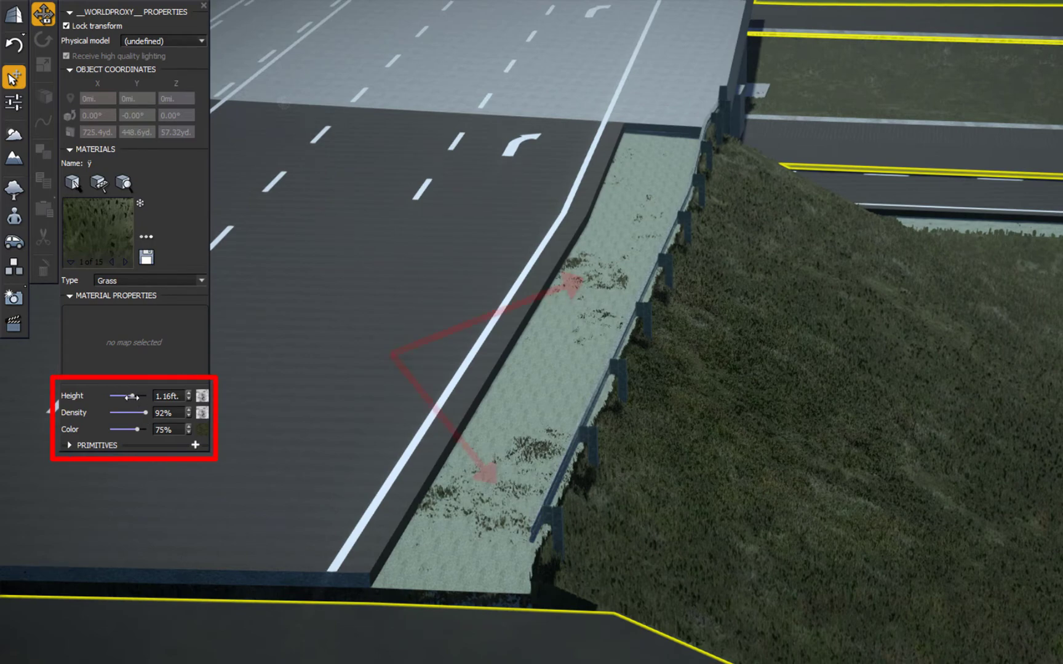
Lower the grass Height to about 9.57 in and check the road and slope.
left_click_drag(132, 396, 128, 396)
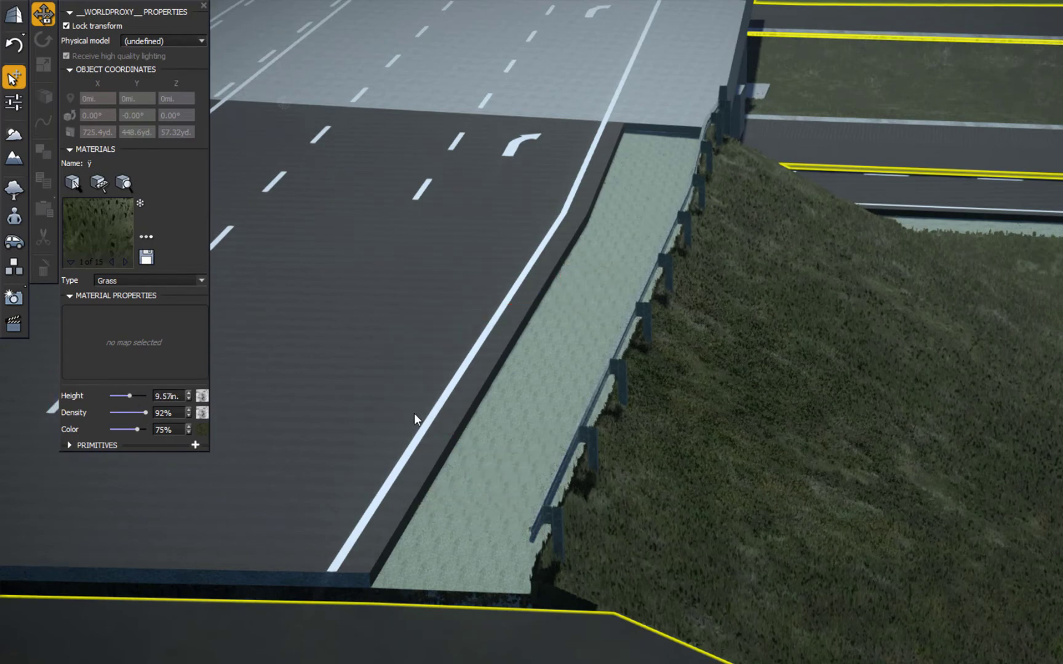
right_click_drag(608, 465, 814, 606)
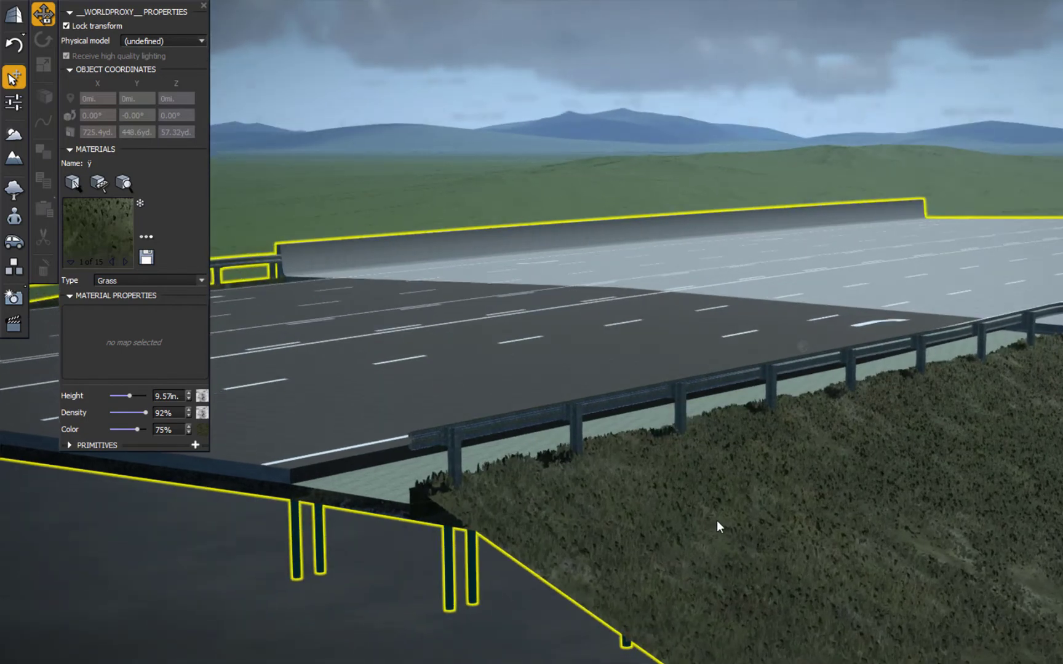
scroll(717, 524, "up", 2)
right_click_drag(669, 418, 605, 470)
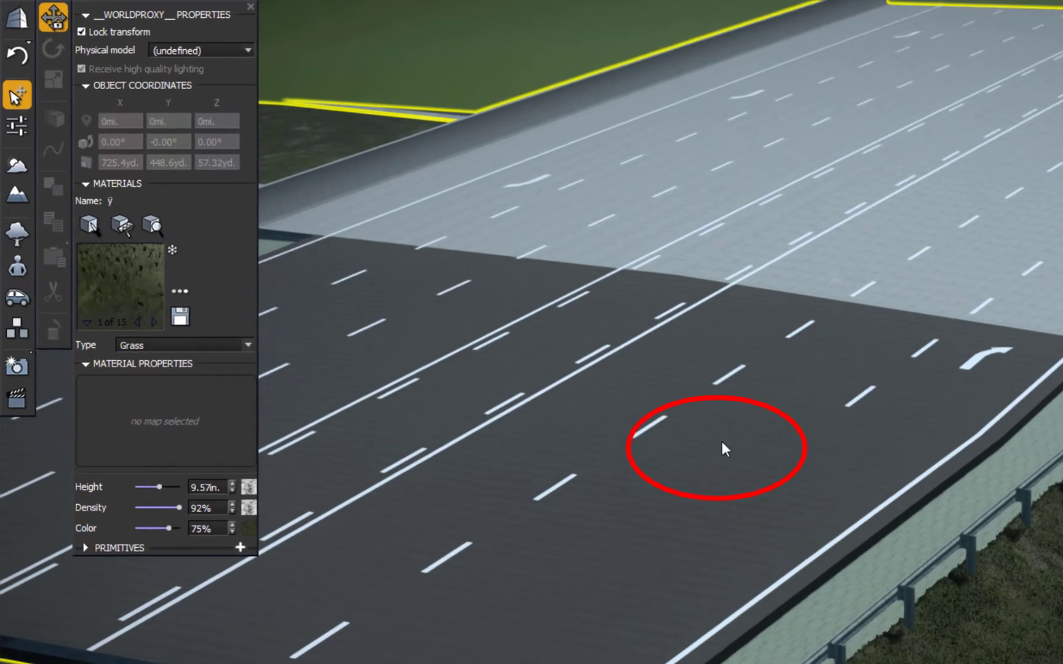
Turn off Use map for Asphalt (Black) and set its colour luminance to 49.
left_click(722, 442)
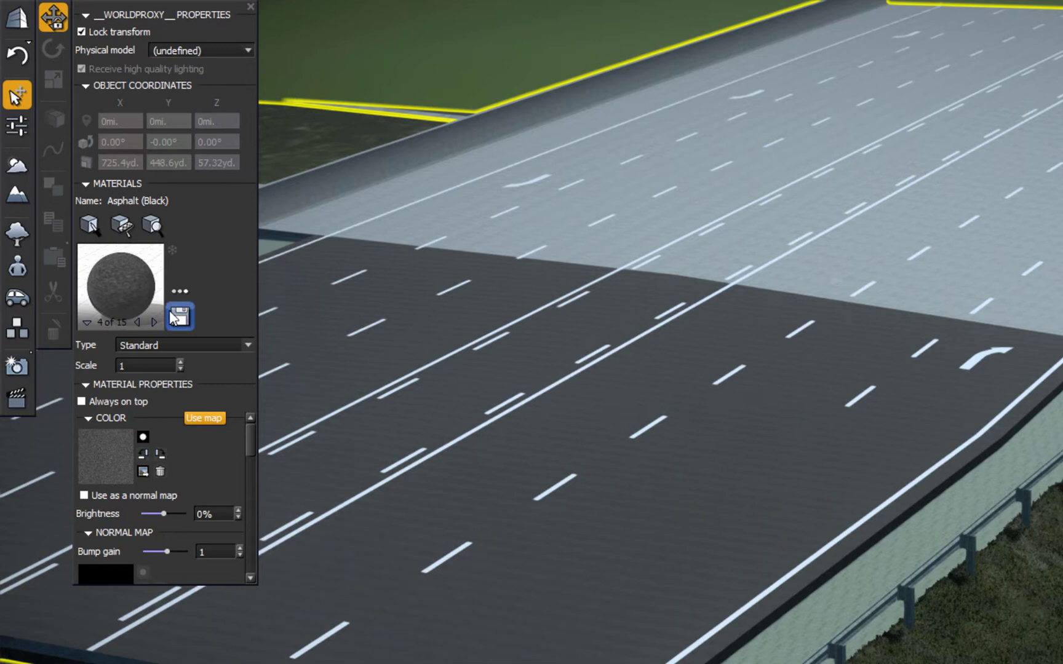
left_click(204, 419)
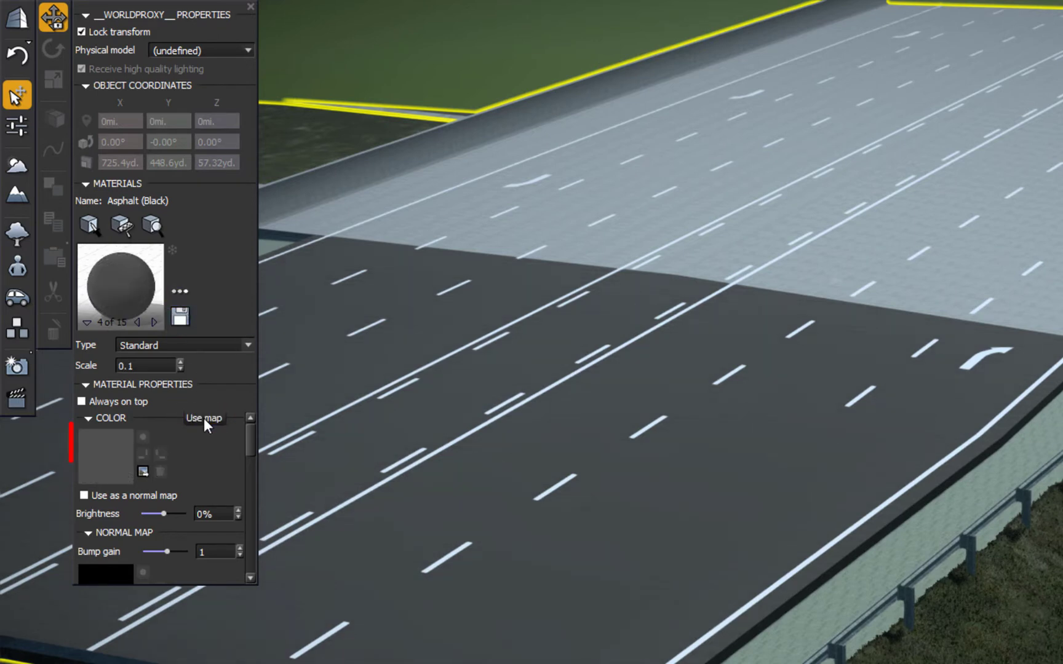
left_click(114, 454)
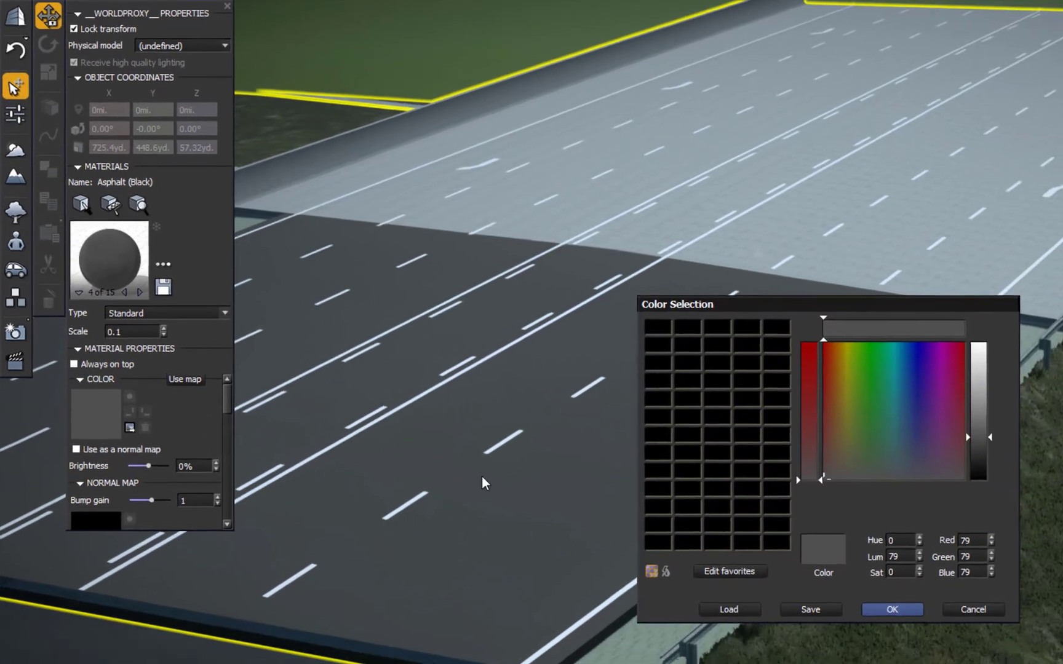
left_click_drag(969, 436, 972, 447)
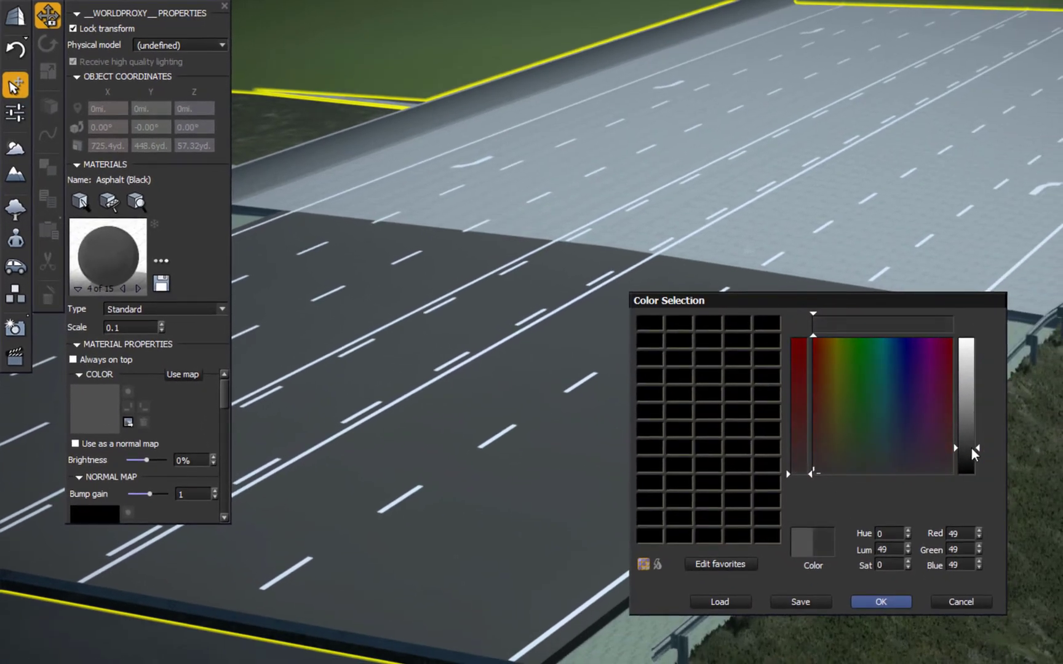
left_click(881, 602)
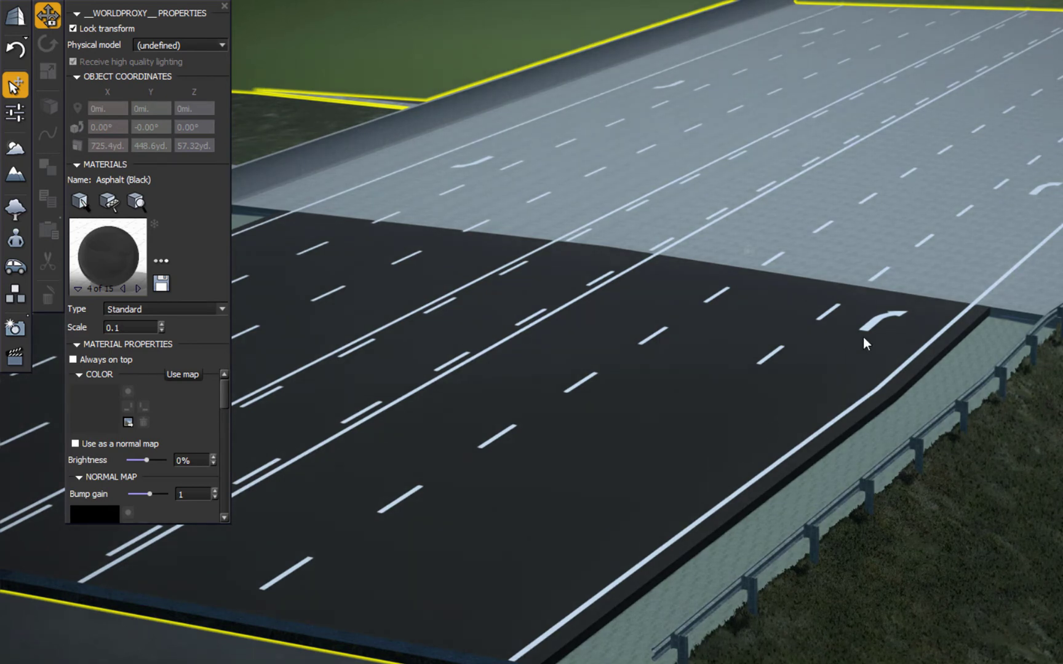
Turn off Use map for concrete_3, darken its luminance to about 140, then deselect.
left_click(975, 240)
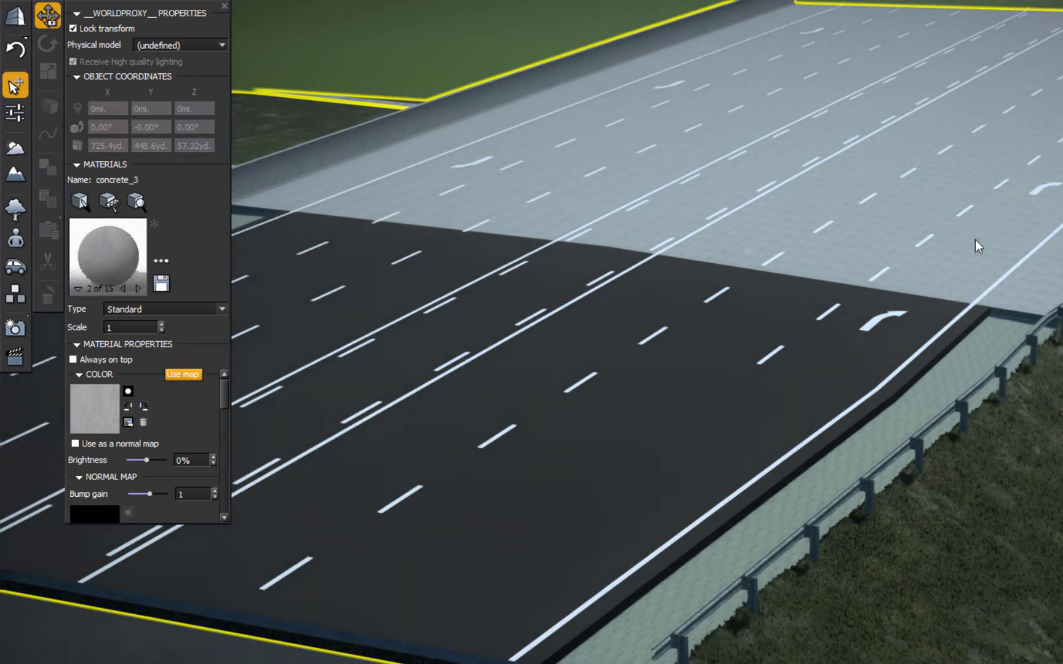
left_click(182, 374)
left_click(103, 408)
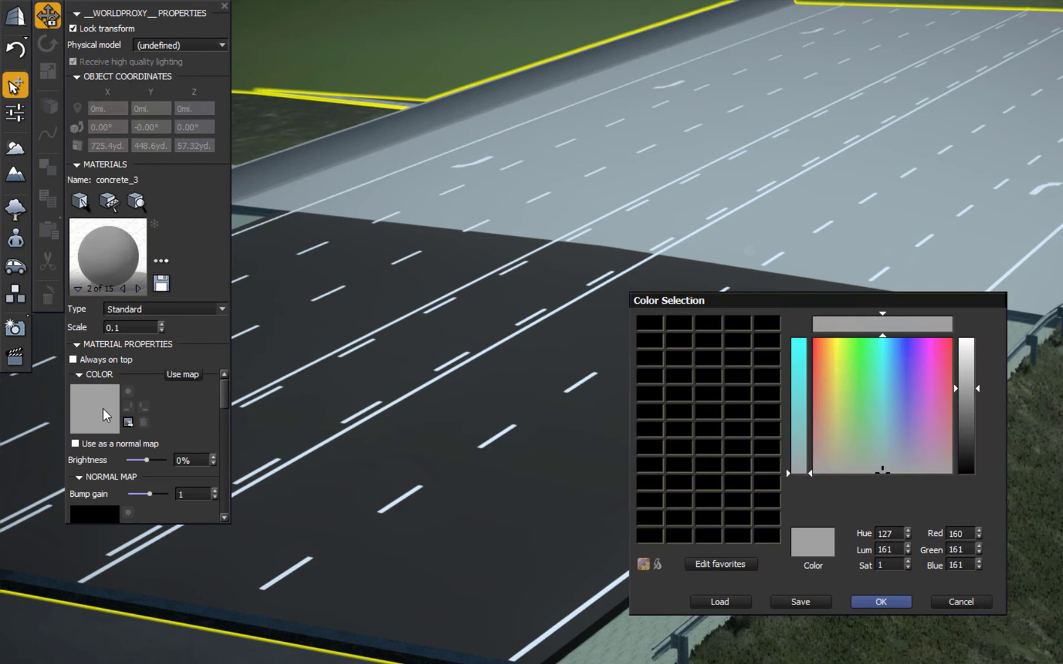
left_click(970, 395)
left_click_drag(970, 396, 970, 403)
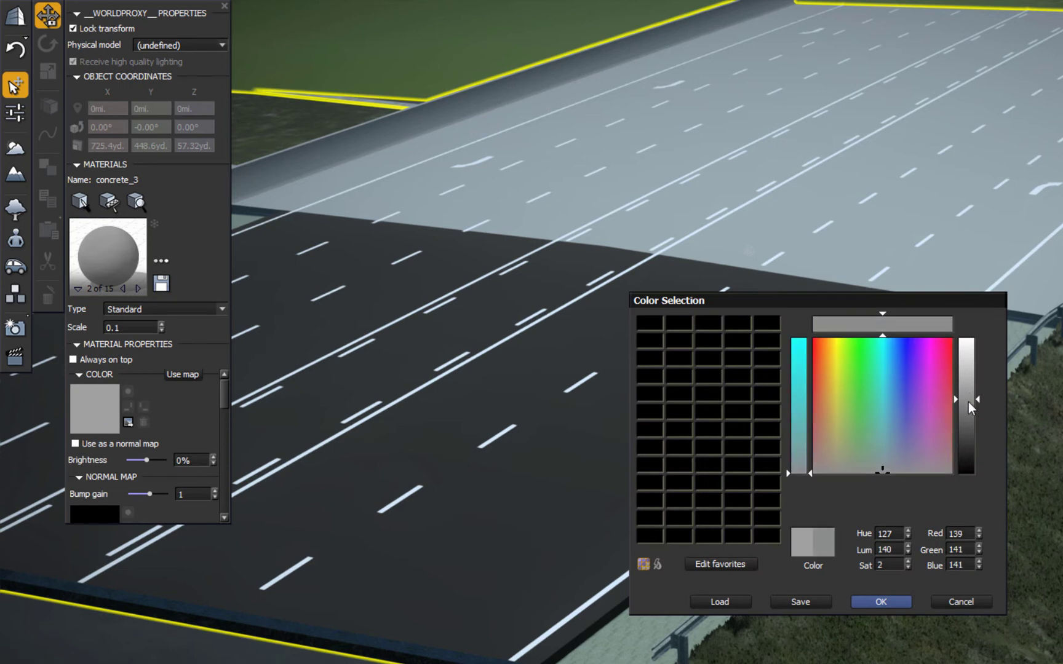
left_click(880, 602)
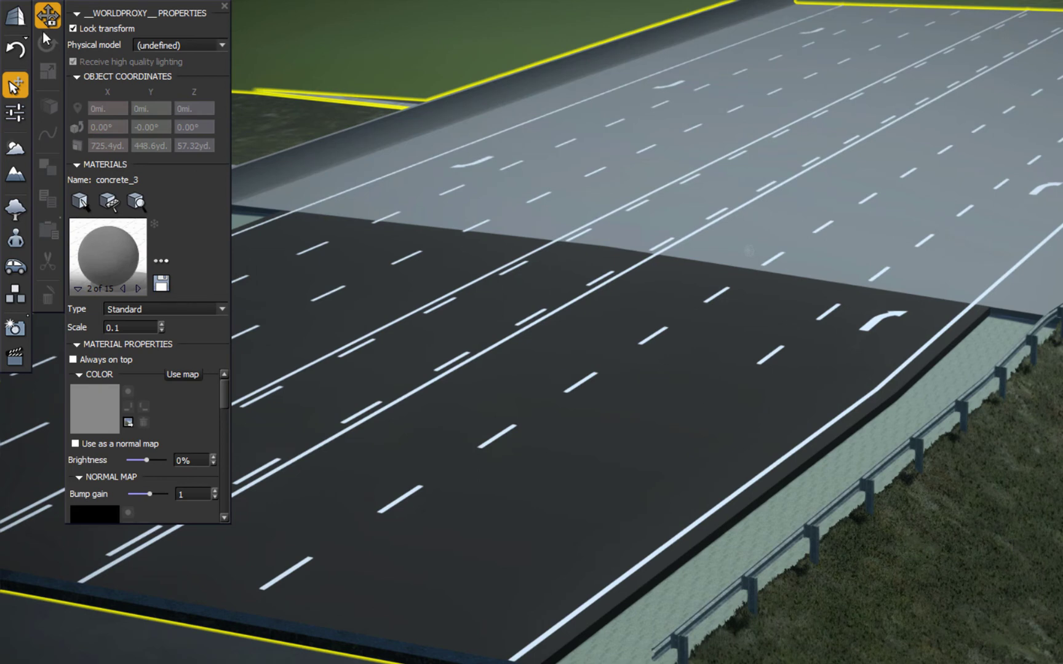
left_click(14, 85)
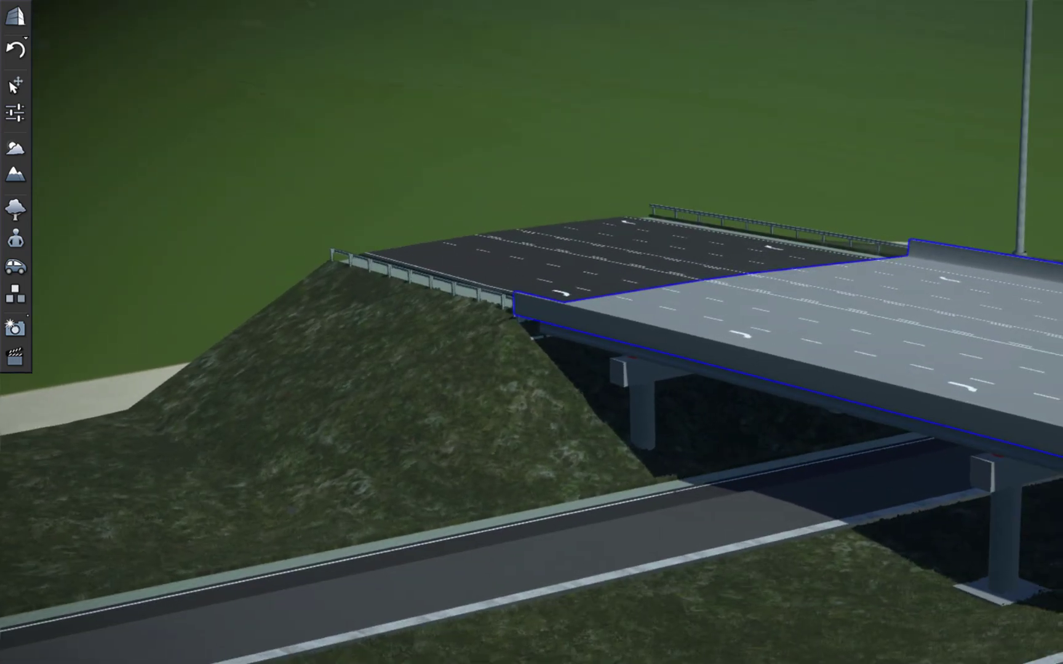
middle_click_drag(940, 390, 952, 398)
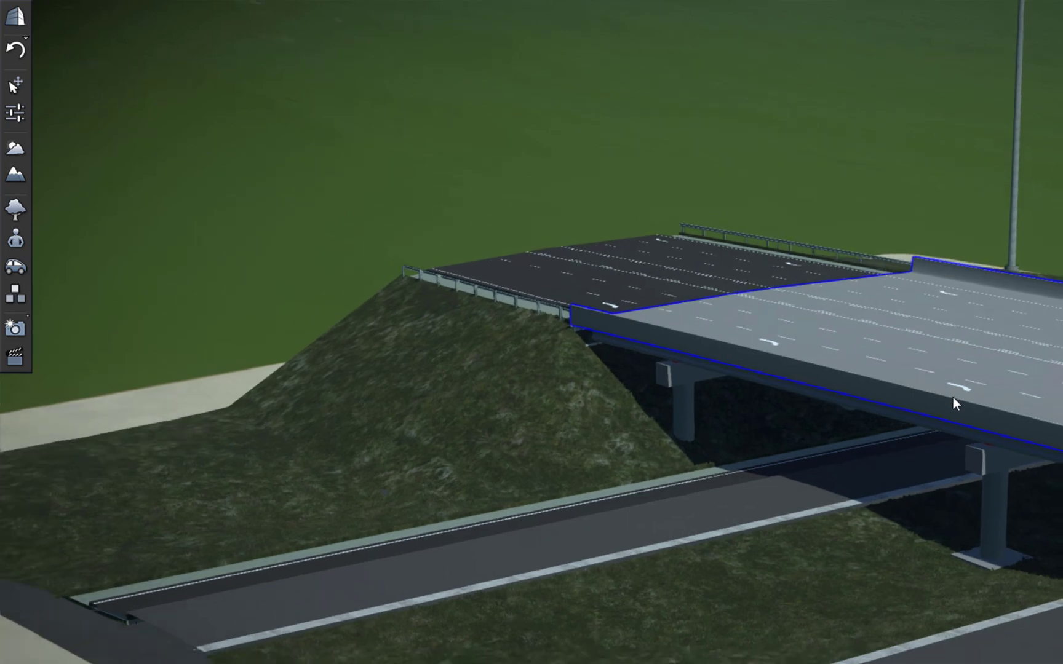
middle_click_drag(738, 460, 738, 461)
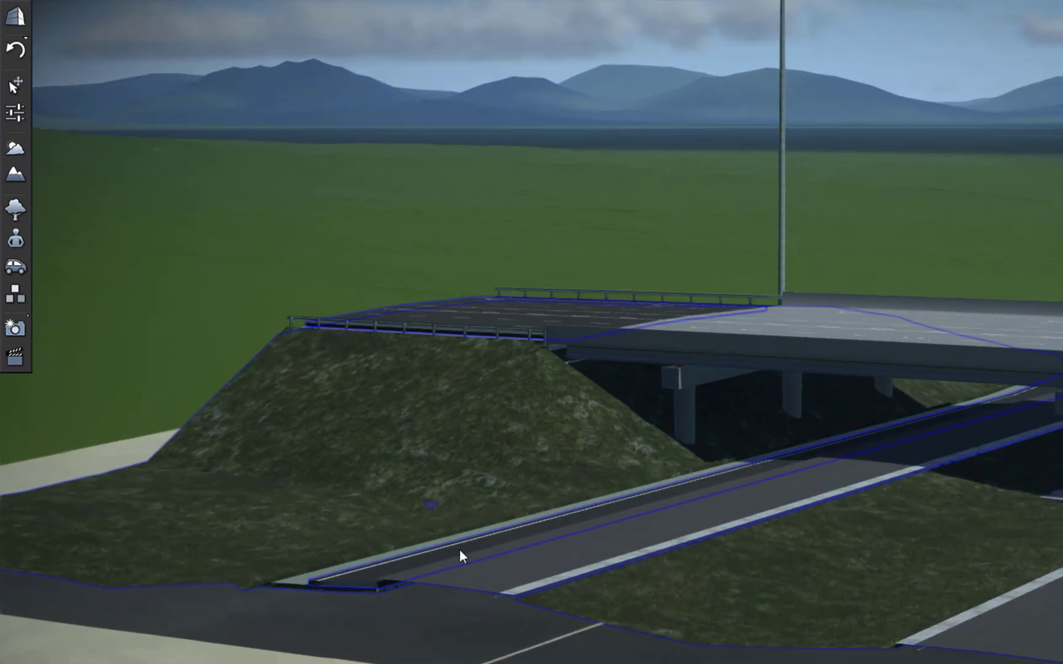